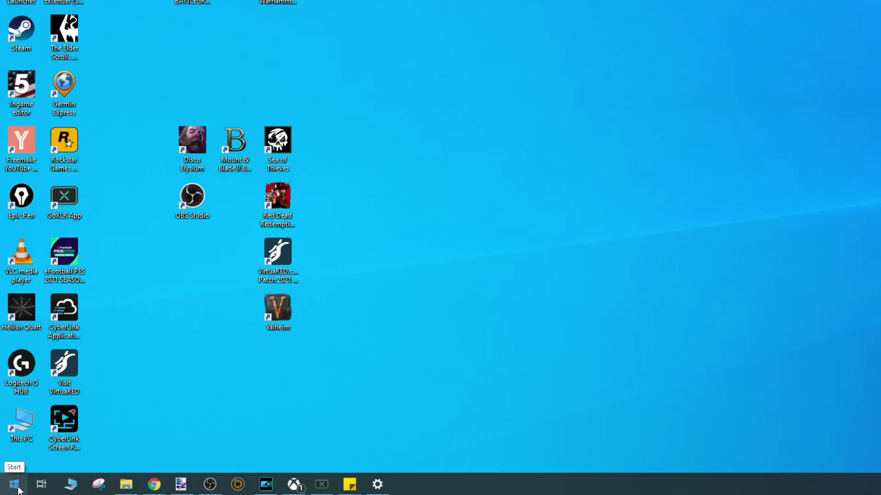
# - Search 'cpu' from Start and open View processor info to check the system type
pyautogui.click(14, 484)
pyautogui.write('cpu')
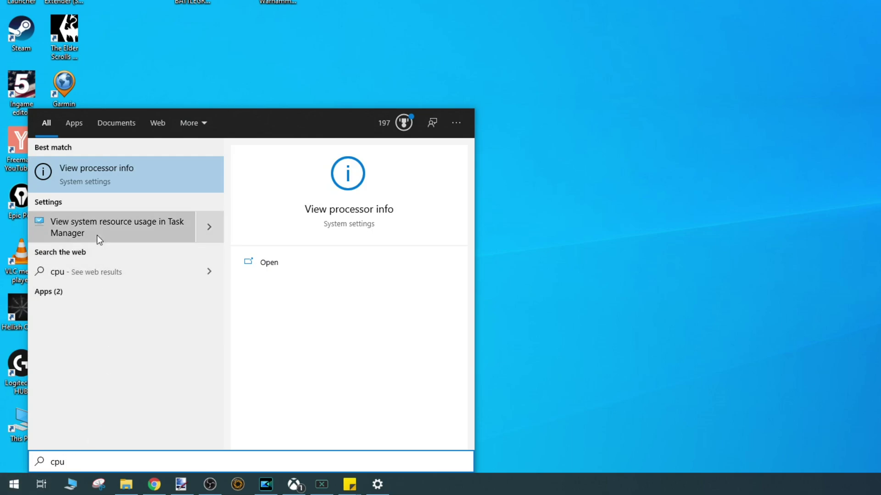
pyautogui.click(137, 171)
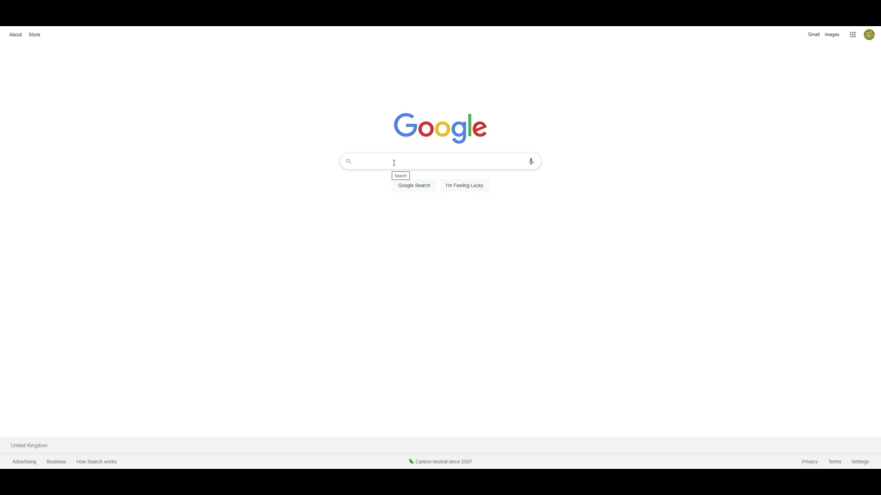
# - Run a Google search for 'winrar'
pyautogui.click(394, 162)
pyautogui.write('winrar')
pyautogui.press('Return')
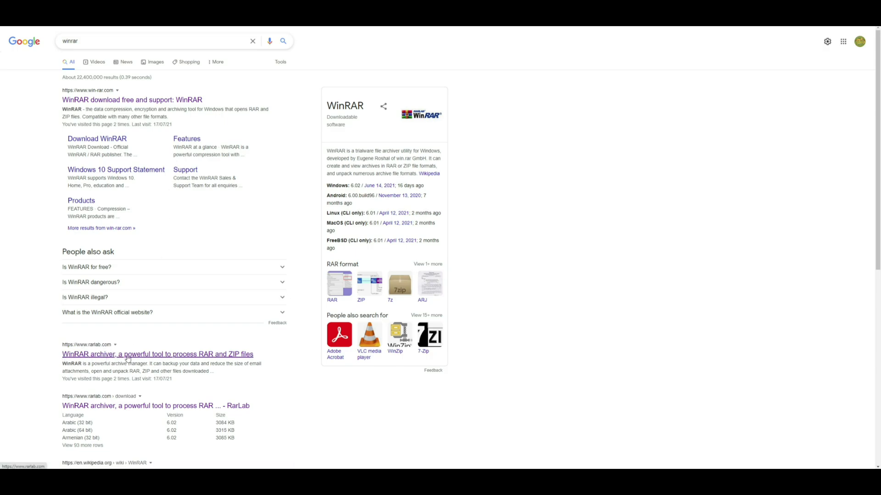
# - Go to rarlab.com and download the 64-bit installer winrar-x64-602.exe
pyautogui.click(127, 354)
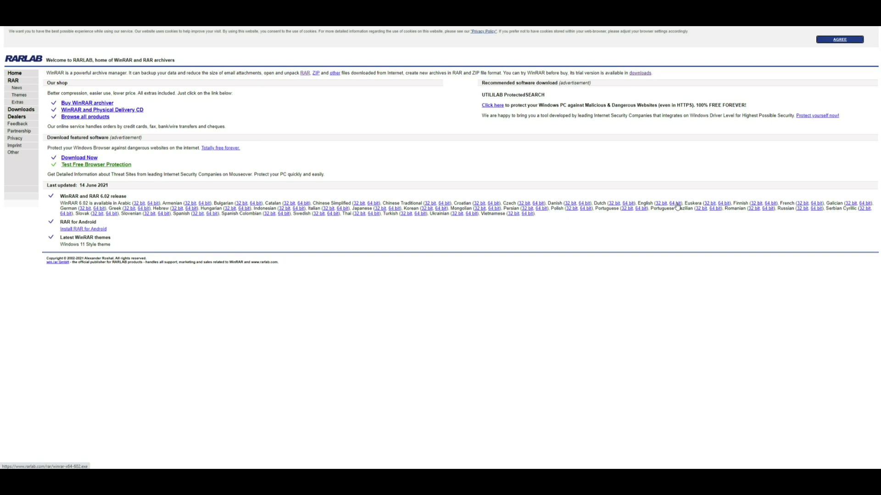
pyautogui.click(676, 205)
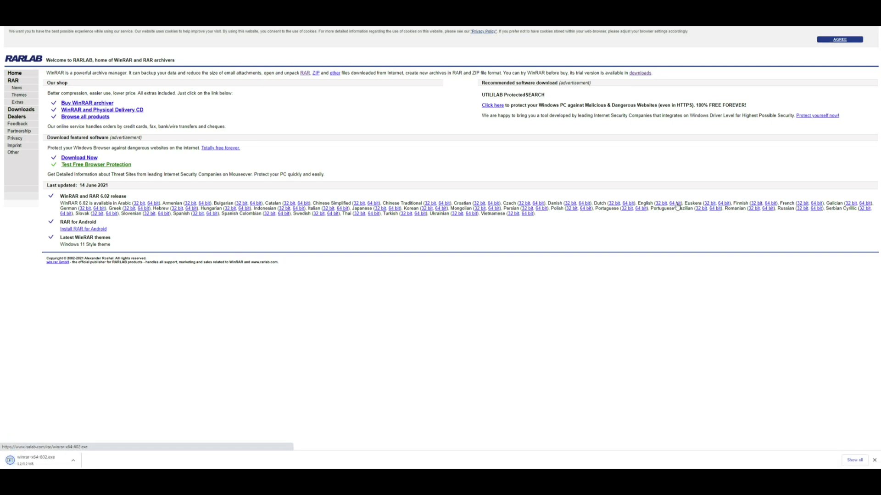
# - Run winrar-x64-602.exe, install it, and accept the default integration options
pyautogui.click(34, 461)
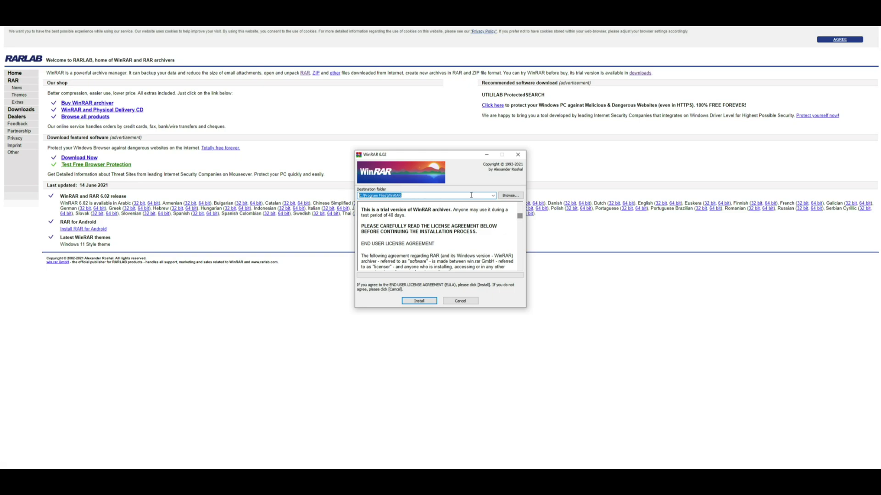
pyautogui.click(418, 301)
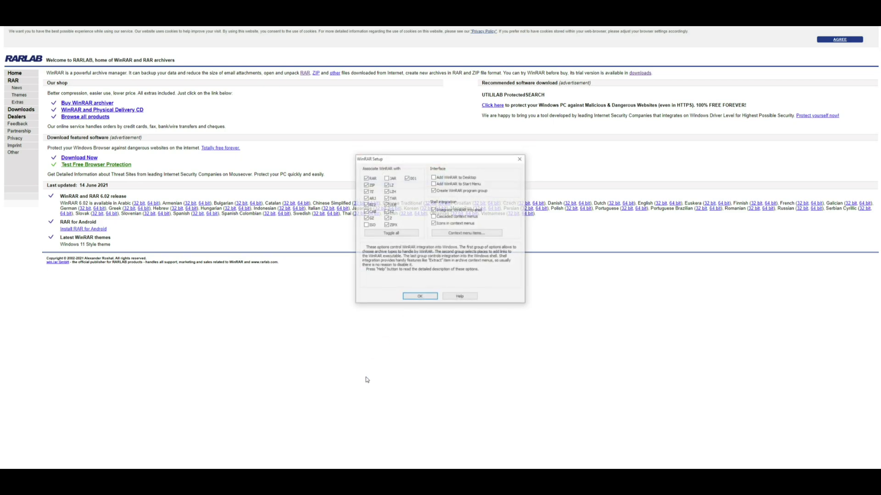
pyautogui.click(431, 299)
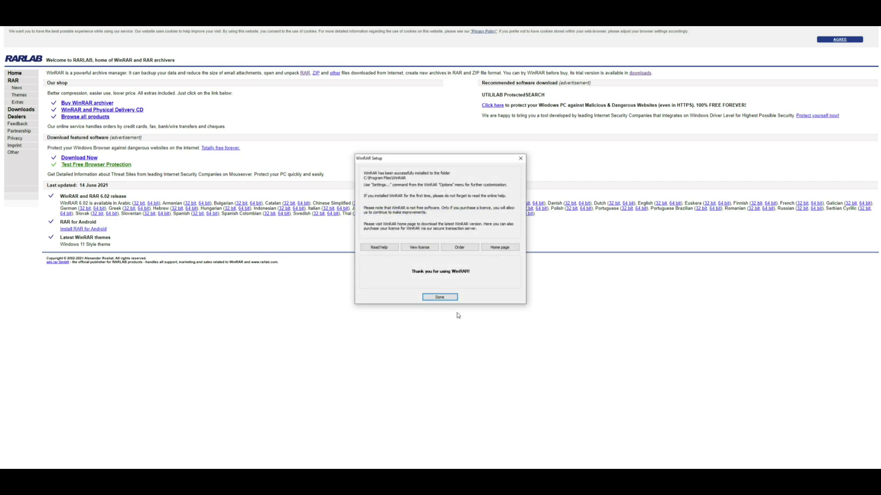